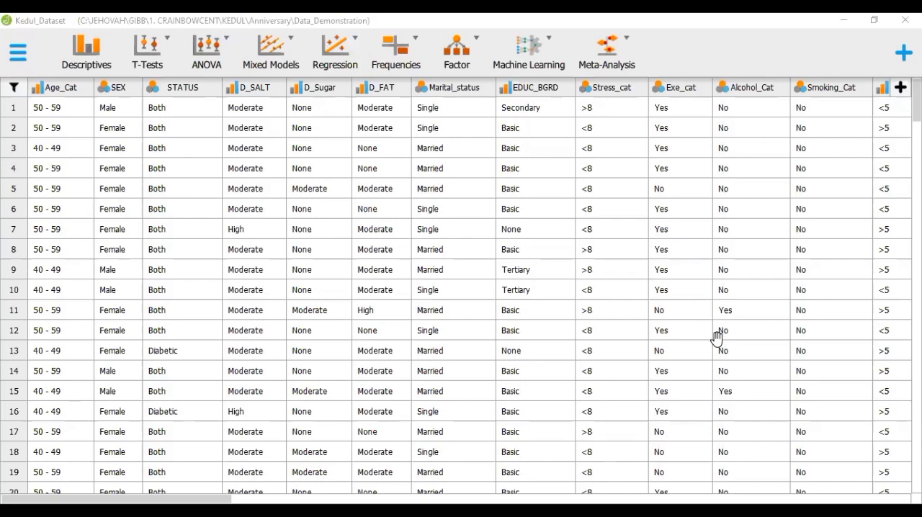
- Look through the dataset's columns and start a Descriptive Statistics analysis on it
left_click_drag(173, 498, 471, 495)
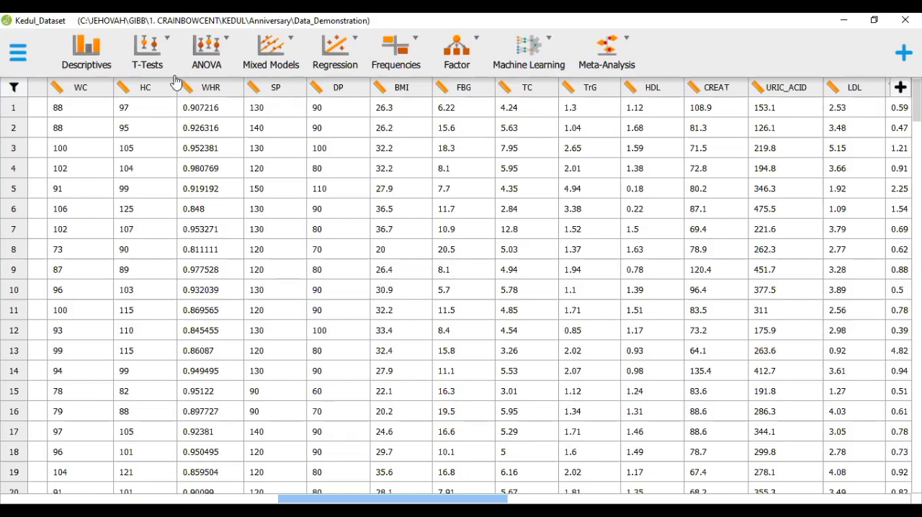
left_click(96, 68)
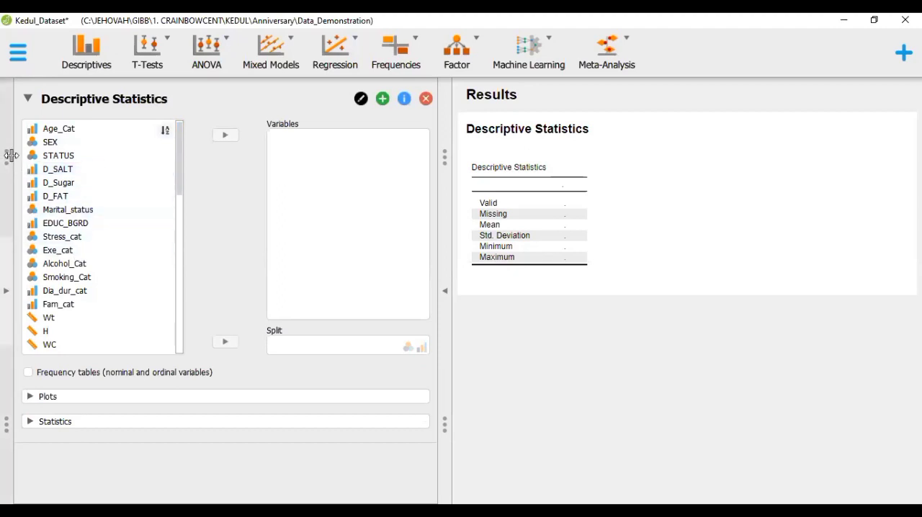
left_click_drag(8, 156, 126, 158)
left_click_drag(185, 171, 7, 186)
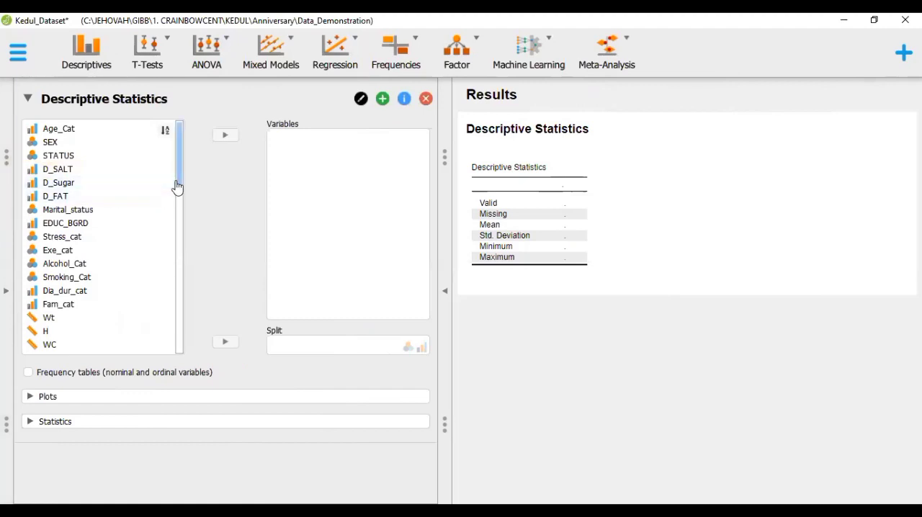
- Assign BMI, FBG, TC, TrG and HDL as the variables of the Descriptive Statistics analysis
left_click_drag(179, 188, 179, 257)
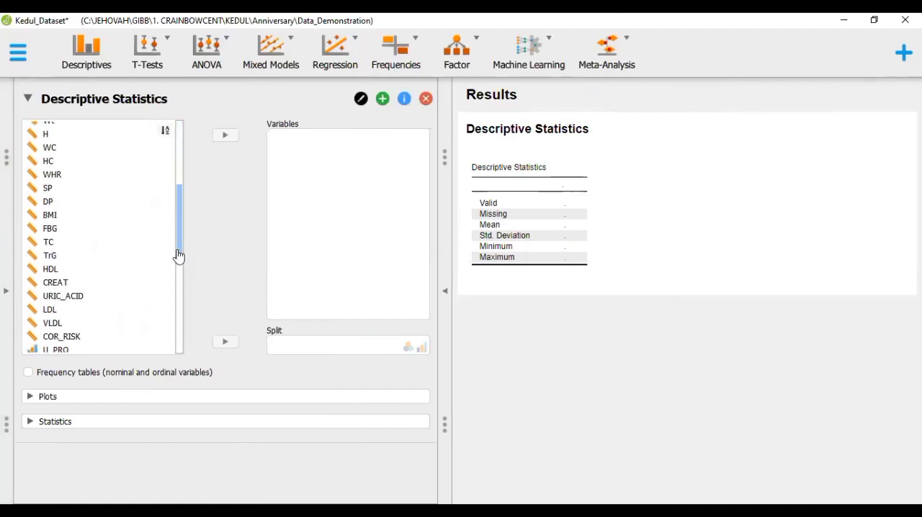
left_click(69, 216)
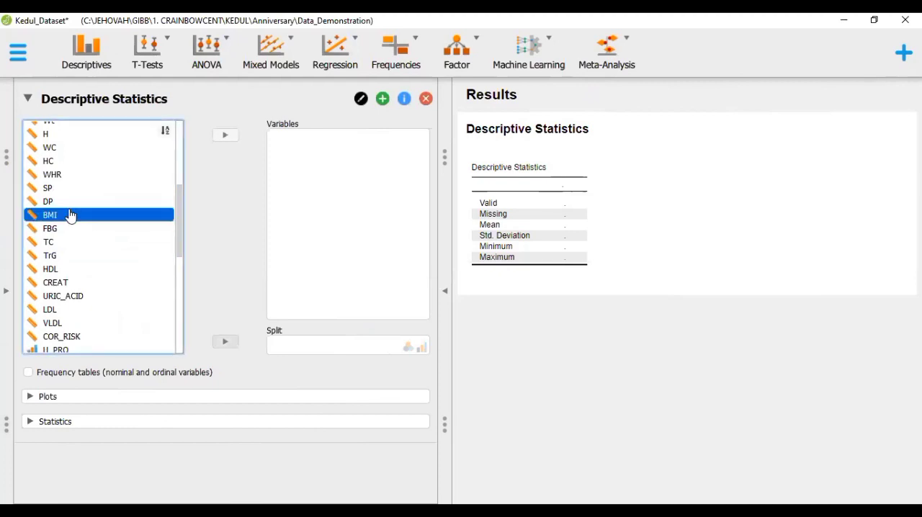
key("shift+Down")
key("shift+Down")
key("shift+Down")
key("shift+Down")
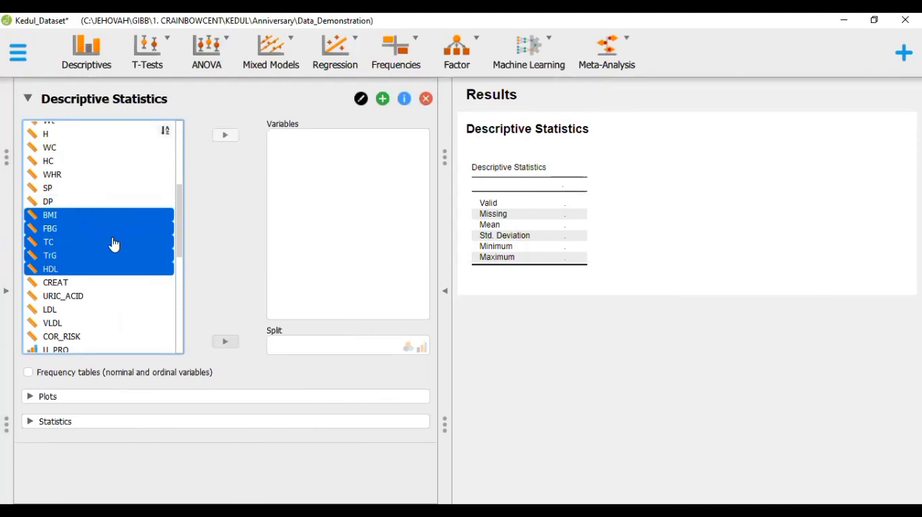
left_click(87, 217)
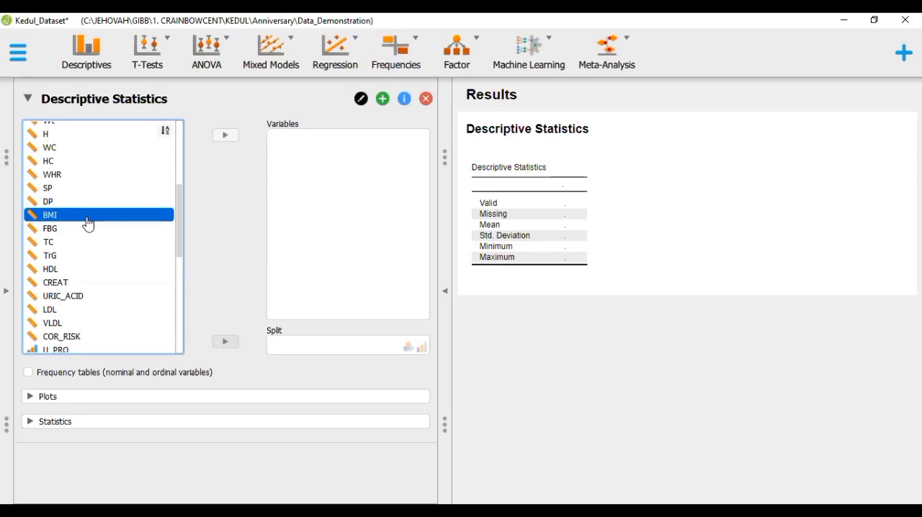
key("shift+Down")
key("shift+Down")
key("shift+Down")
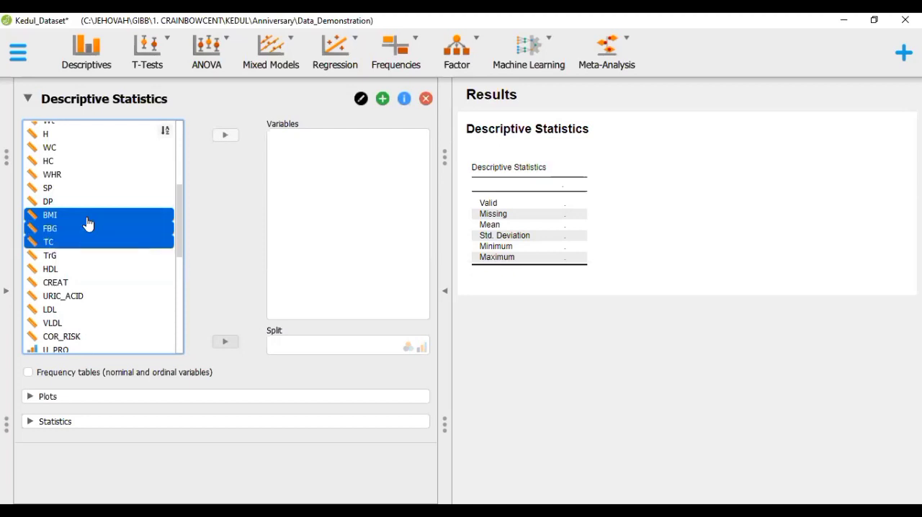
key("shift+Down")
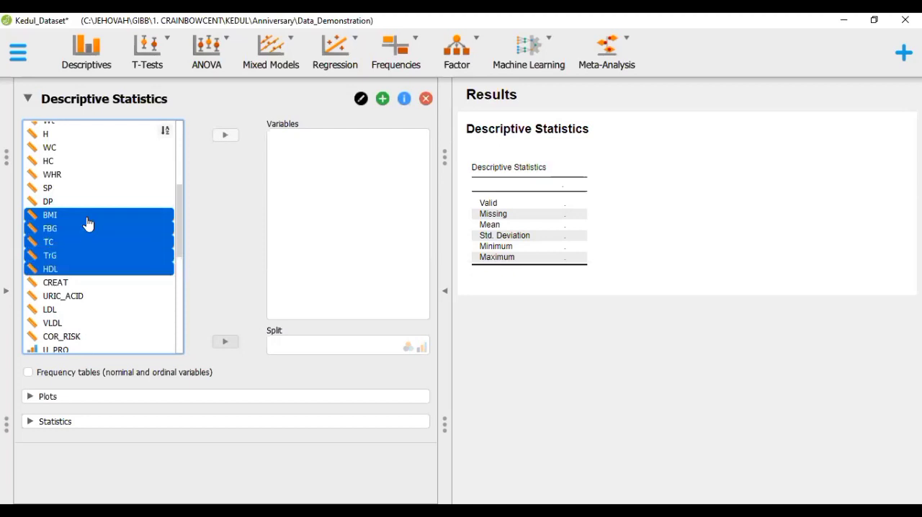
left_click(224, 139)
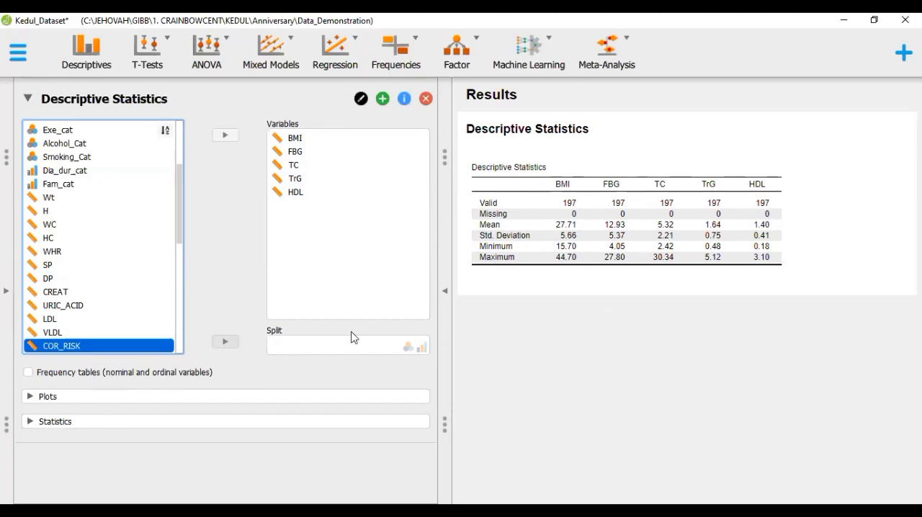
- Enable the quartiles and percentiles options among the percentile values of the descriptive statistics
left_click(109, 421)
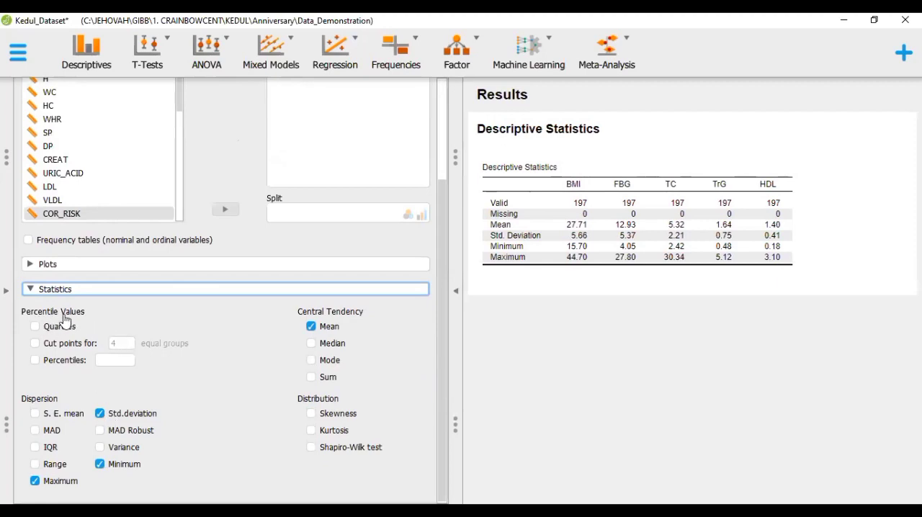
left_click(36, 328)
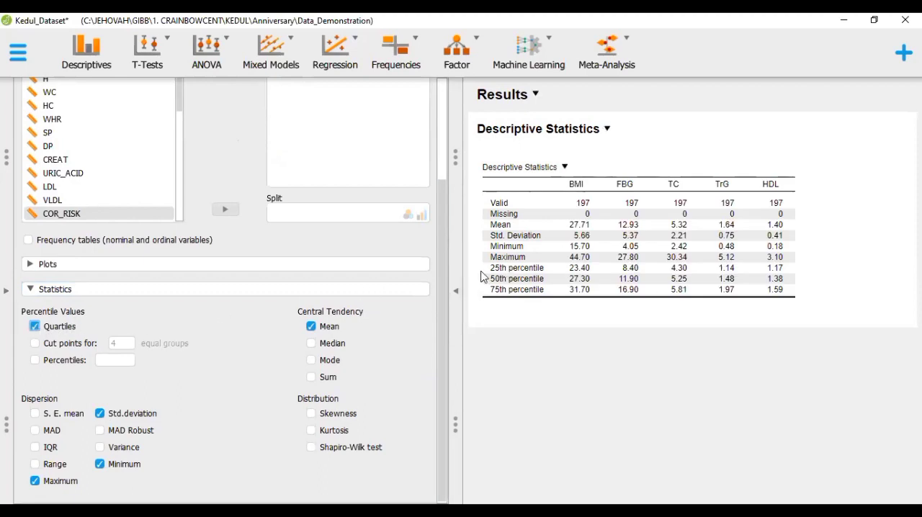
key("ctrl")
left_click(36, 362)
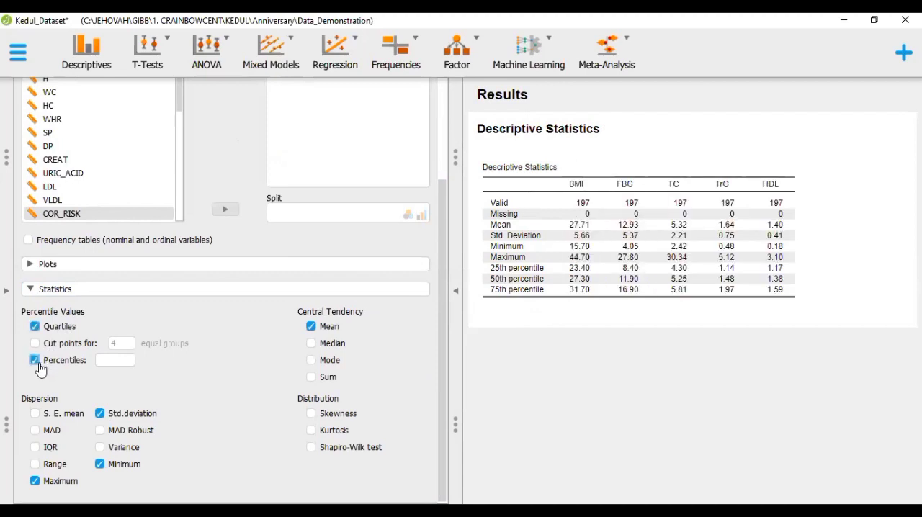
- Include the dispersion measures S. E. mean, MAD, IQR, range and variance in the descriptive statistics
left_click(35, 414)
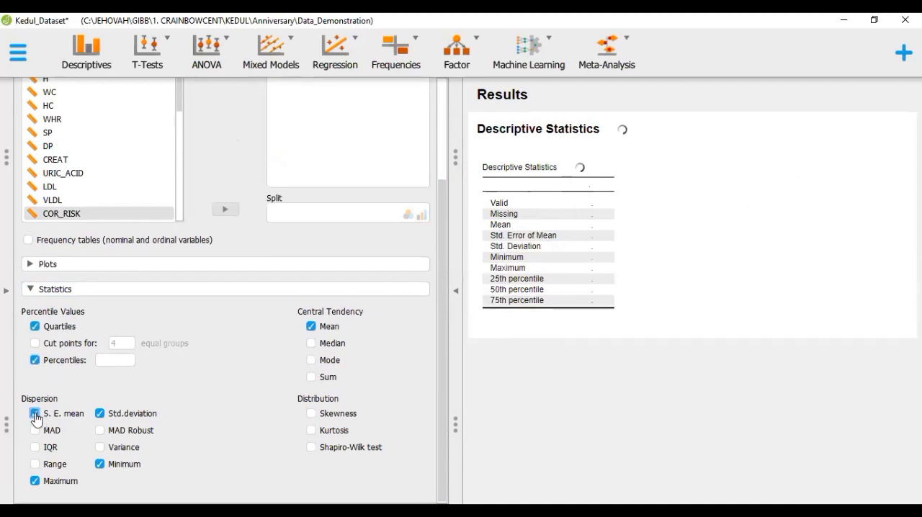
left_click(38, 436)
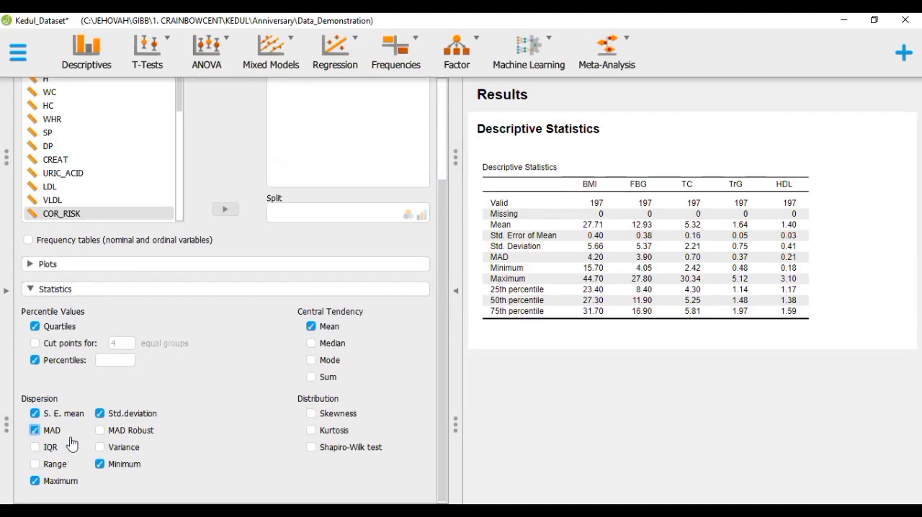
left_click(34, 450)
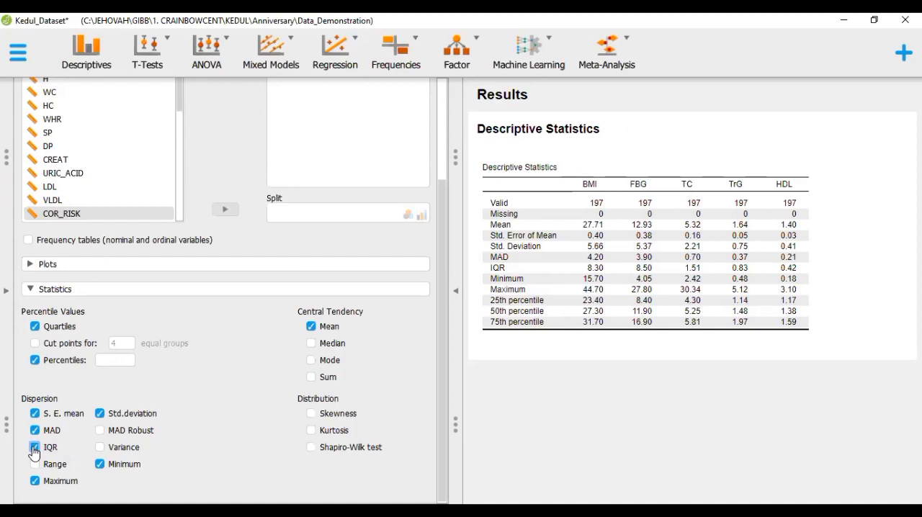
left_click(35, 464)
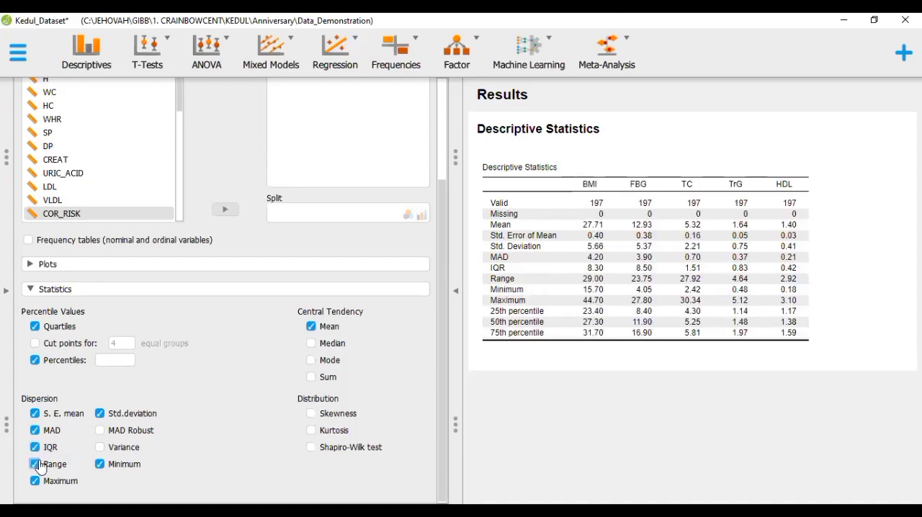
left_click(99, 447)
- Include skewness and kurtosis as distribution measures and median and mode as central tendency measures
left_click(311, 413)
left_click(311, 431)
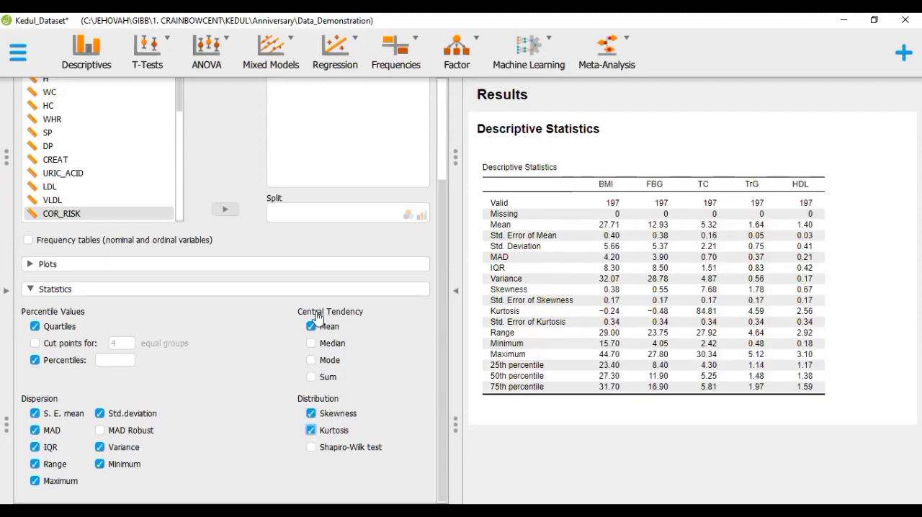
left_click(317, 347)
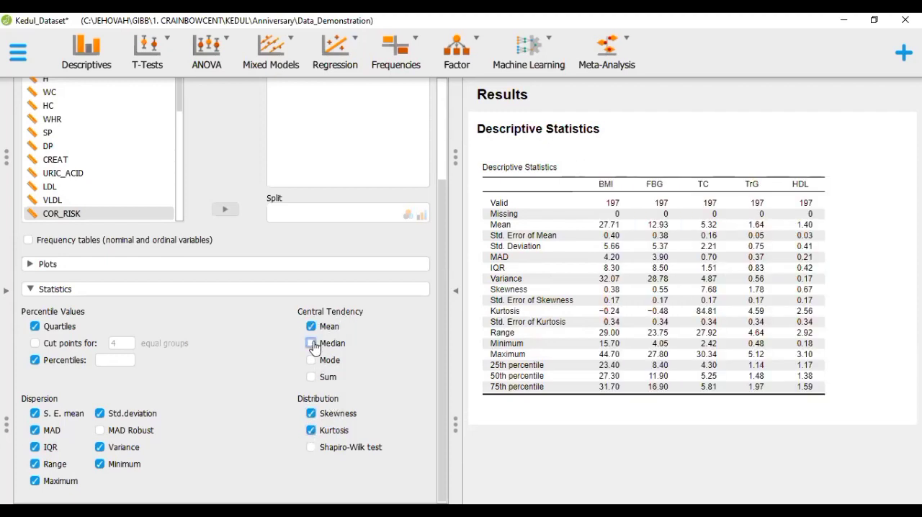
left_click(313, 361)
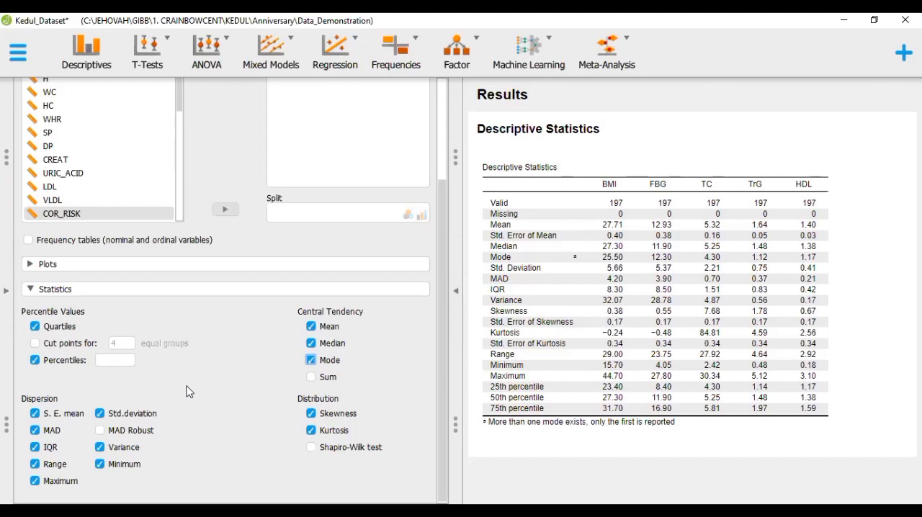
- Add a second, separate Descriptive Statistics analysis below the existing one
scroll(312, 322, "up", 1)
scroll(312, 322, "up", 1)
scroll(312, 322, "down", 2)
scroll(312, 322, "up", 2)
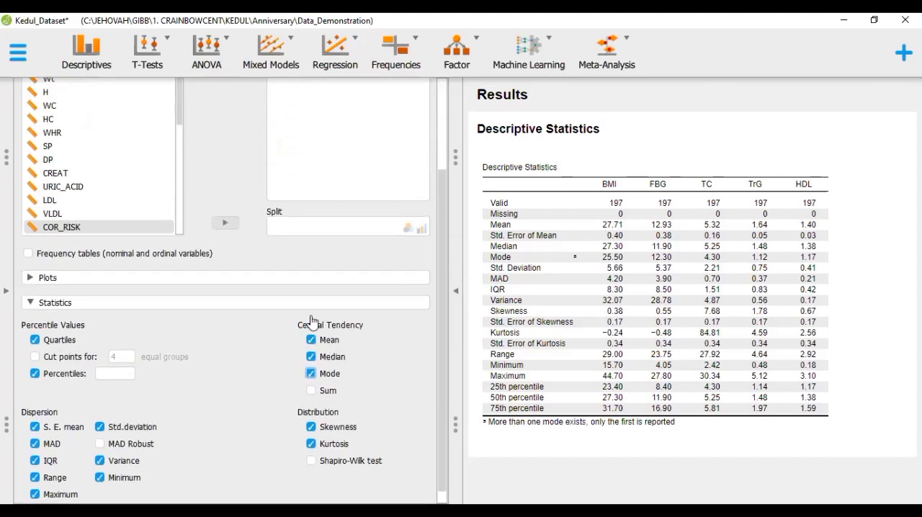
scroll(312, 322, "down", 2)
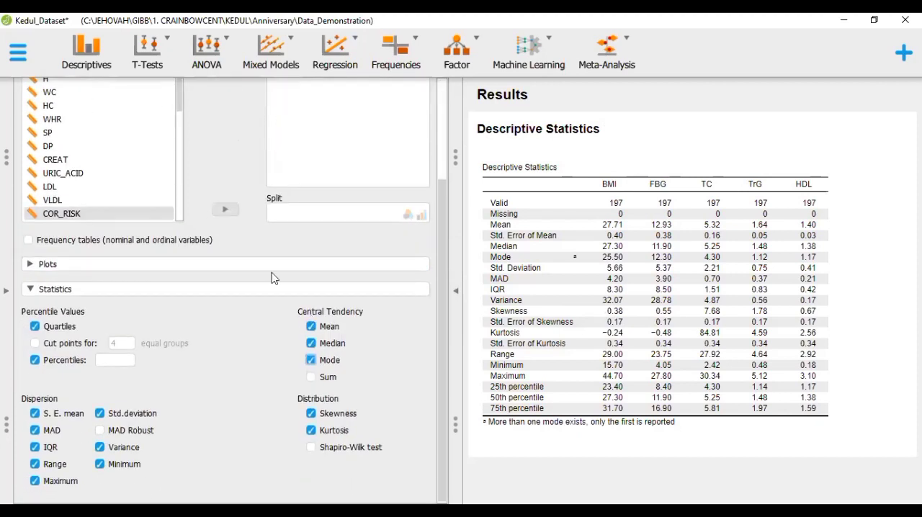
scroll(274, 278, "up", 2)
left_click(85, 59)
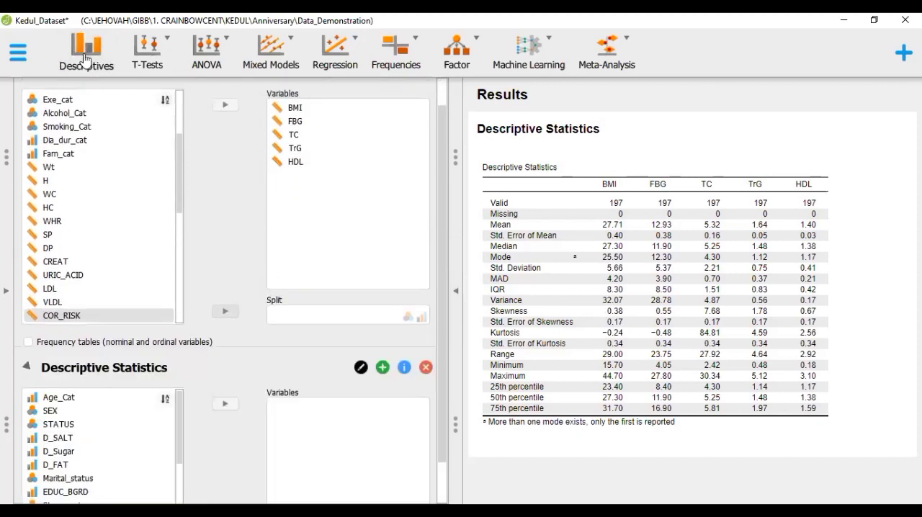